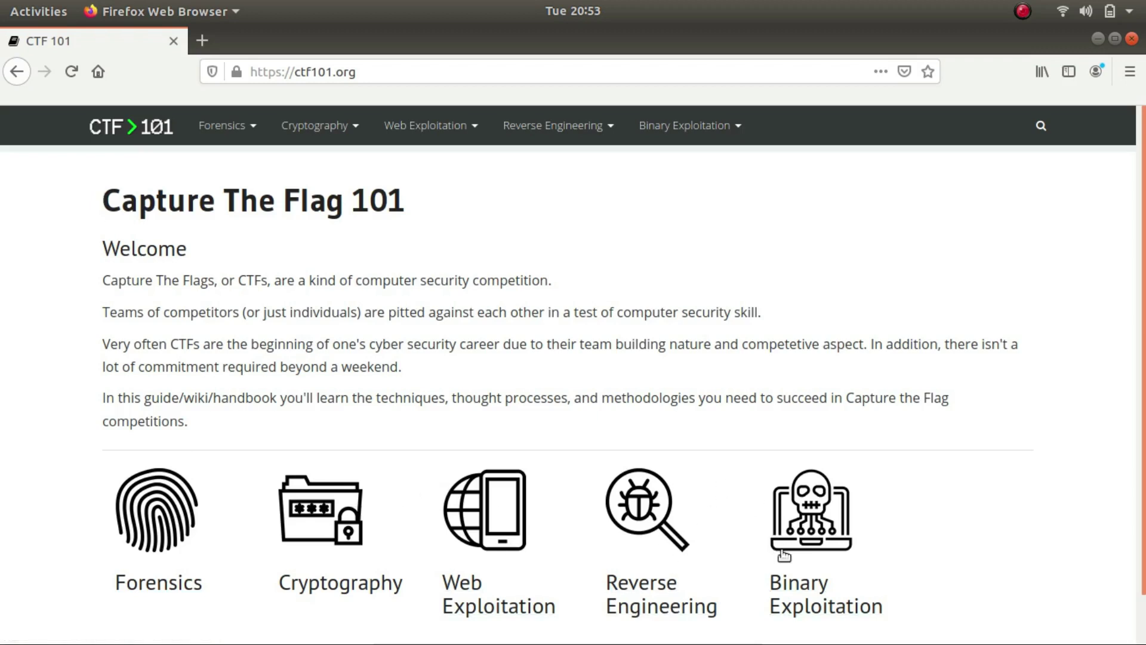
- Open the CTF 101 Forensics overview page and view its list of forensics topics
{"action": "left_click", "coordinate": [158, 537]}
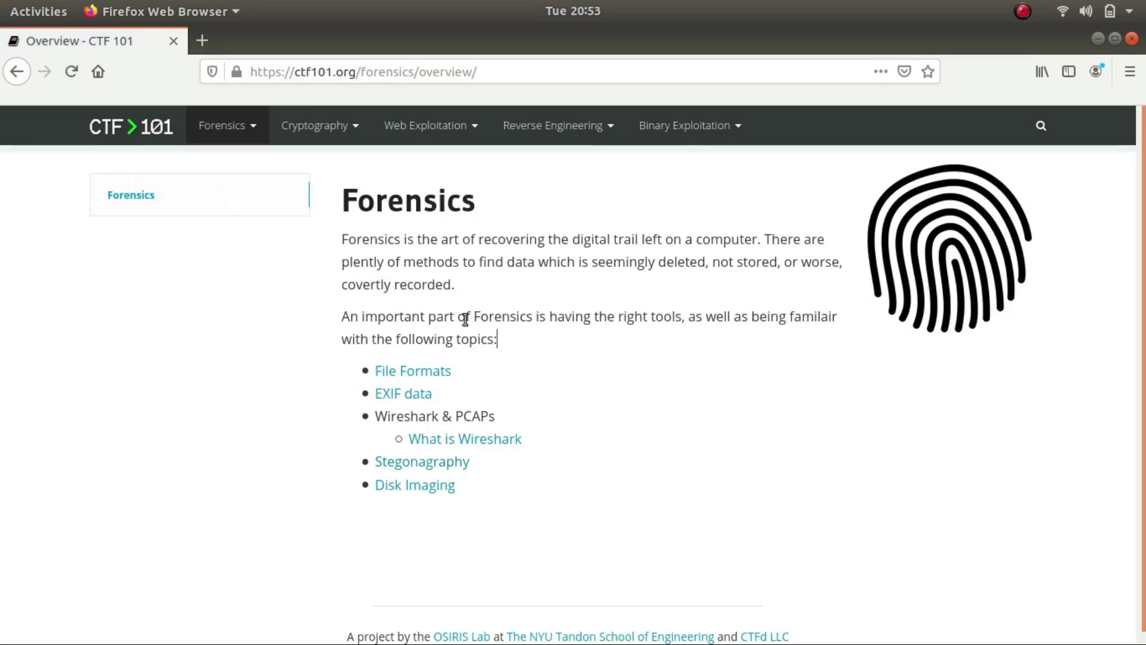
{"action": "left_click", "coordinate": [499, 345]}
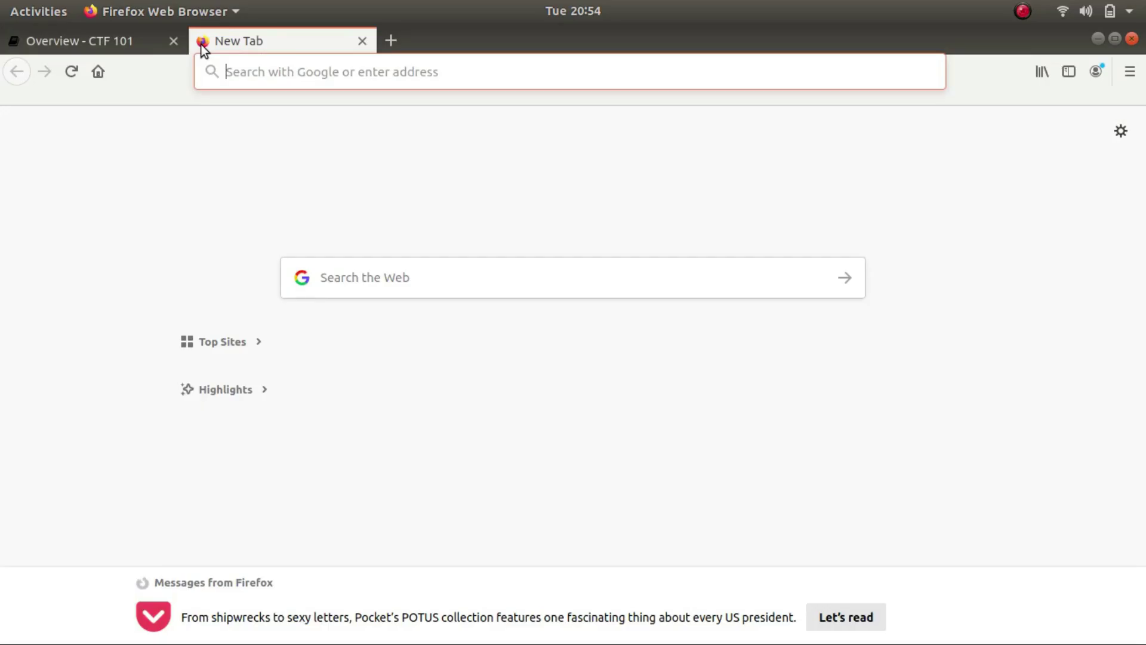
- Load ctftime.org via the 'ctf' autocomplete and scroll its team ratings and events
{"action": "type", "text": "ctftime.org/"}
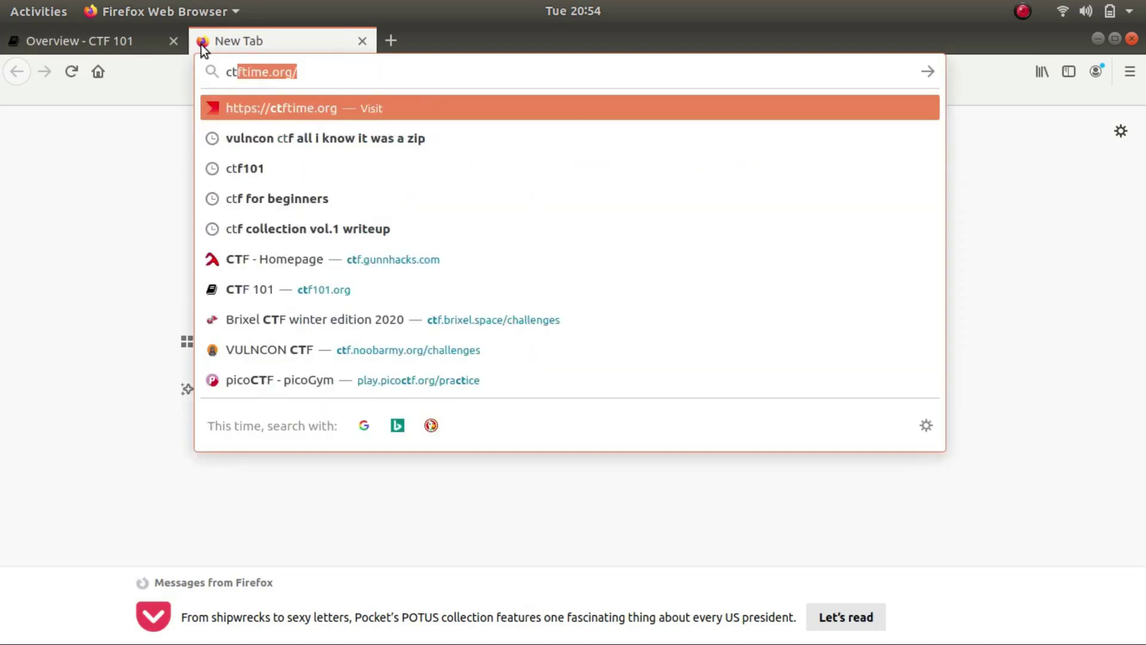
{"action": "key", "text": "Return"}
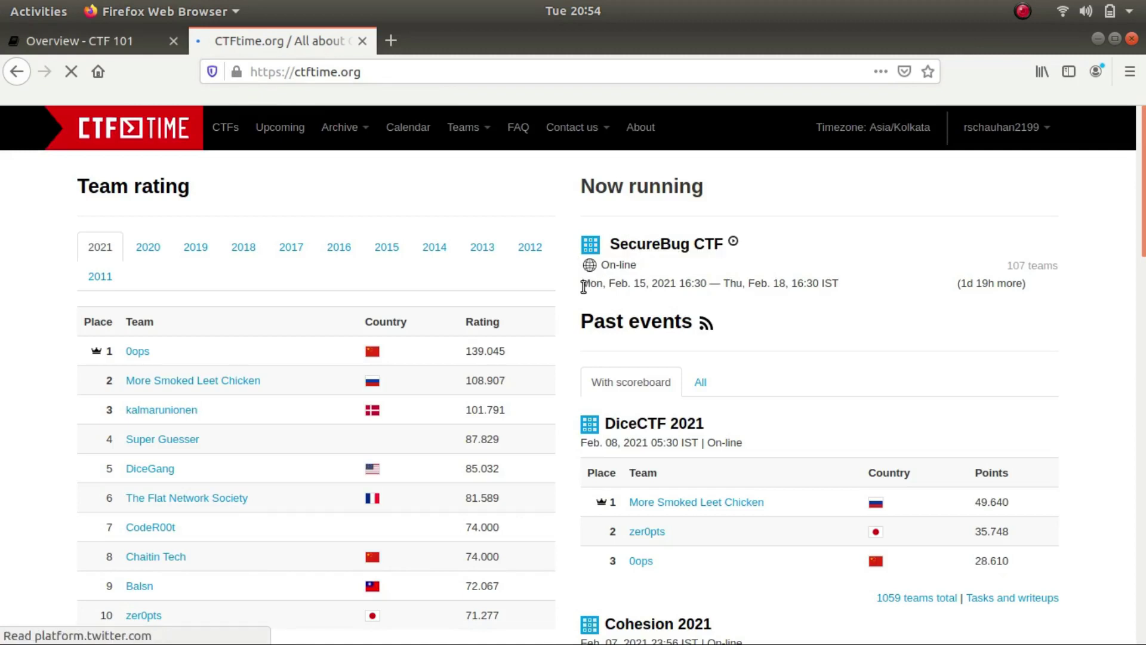
{"action": "scroll", "coordinate": [582, 285], "scroll_direction": "down", "scroll_amount": 8}
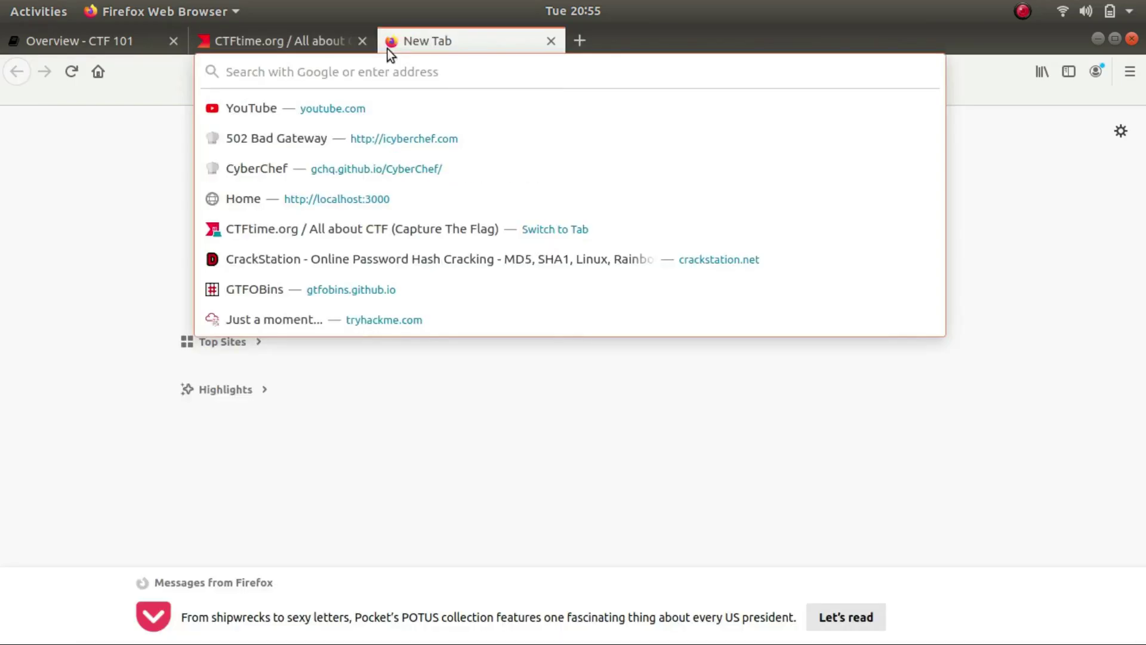
- Search the web for cyberchef, open the official CyberChef app, and enter 'hey' as input
{"action": "type", "text": "cyber"}
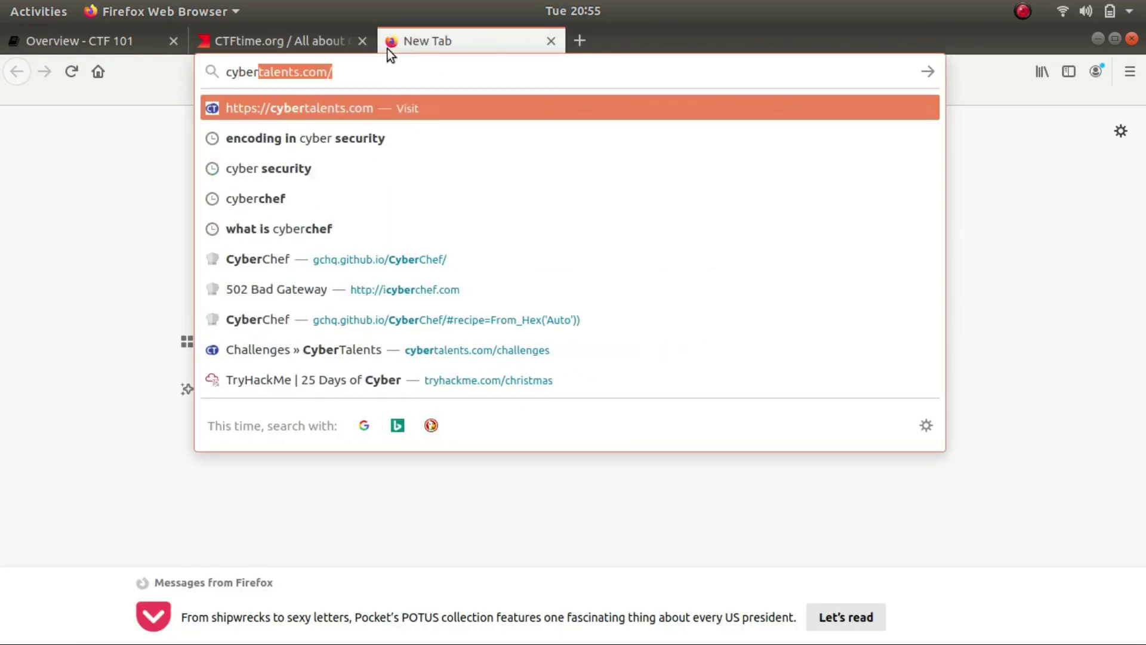
{"action": "type", "text": "chef"}
{"action": "key", "text": "Return"}
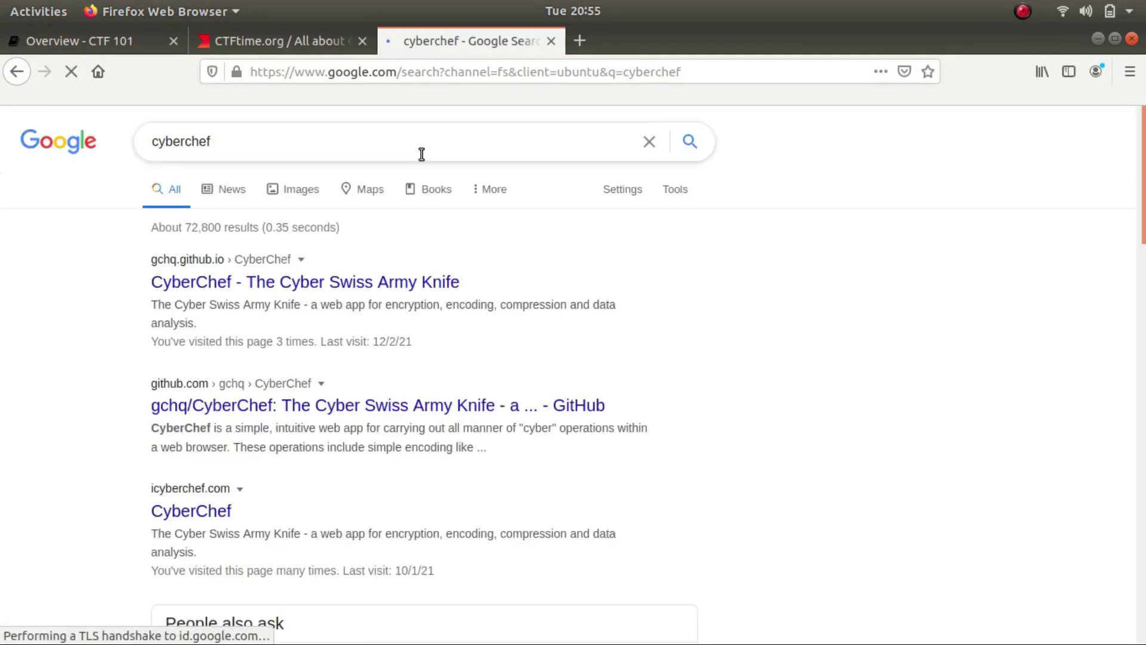
{"action": "left_click", "coordinate": [299, 282]}
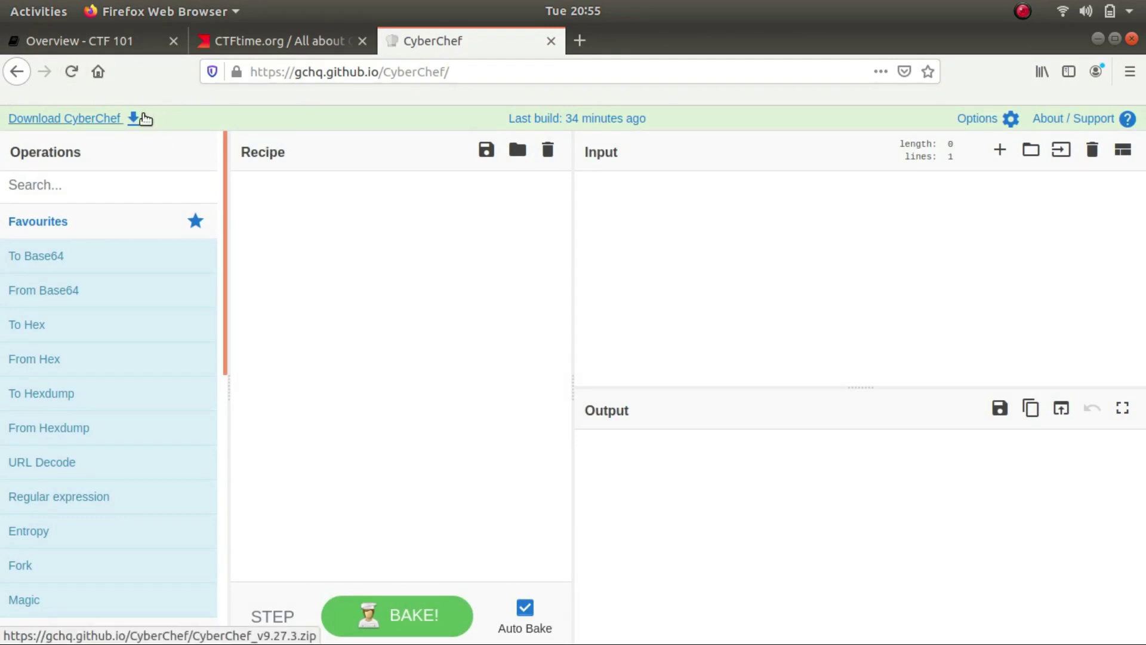
{"action": "left_click", "coordinate": [637, 228]}
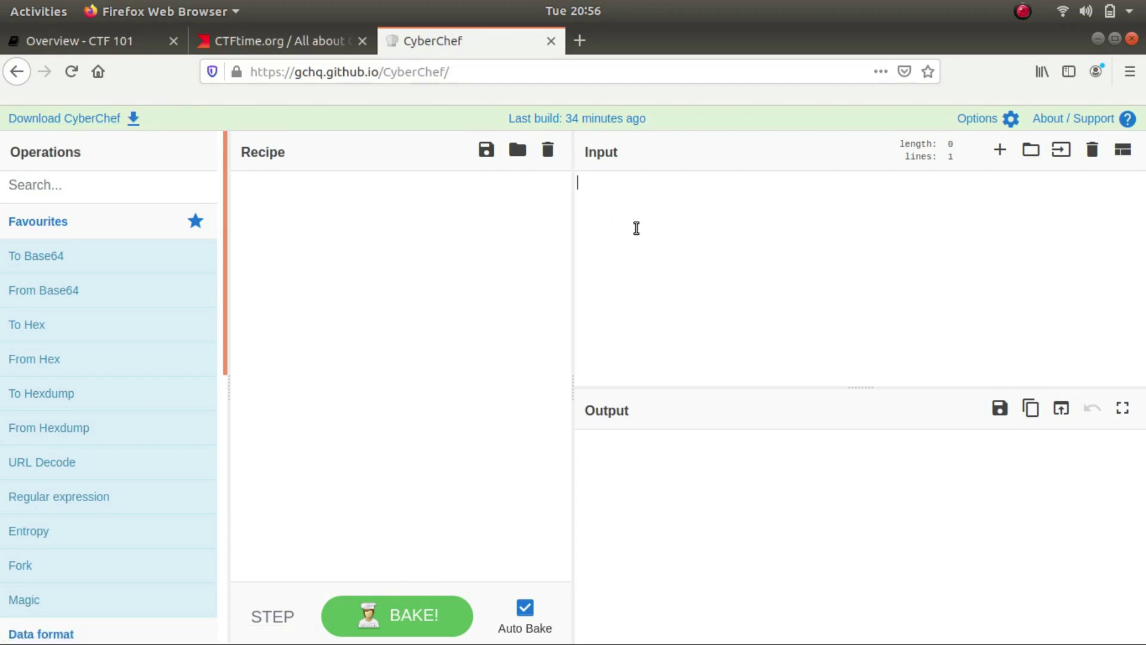
{"action": "type", "text": "hey"}
- Add To Base64 then From Base64 to the recipe, then clear the operation search
{"action": "left_click", "coordinate": [145, 190]}
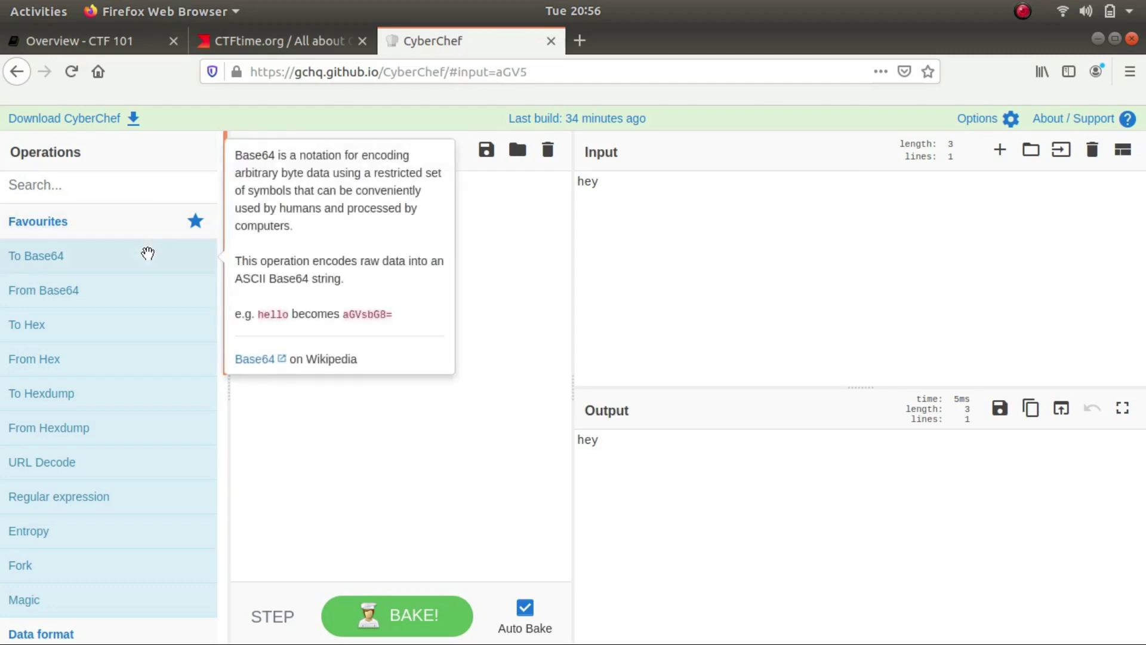
{"action": "left_click_drag", "start_coordinate": [148, 253], "coordinate": [427, 214]}
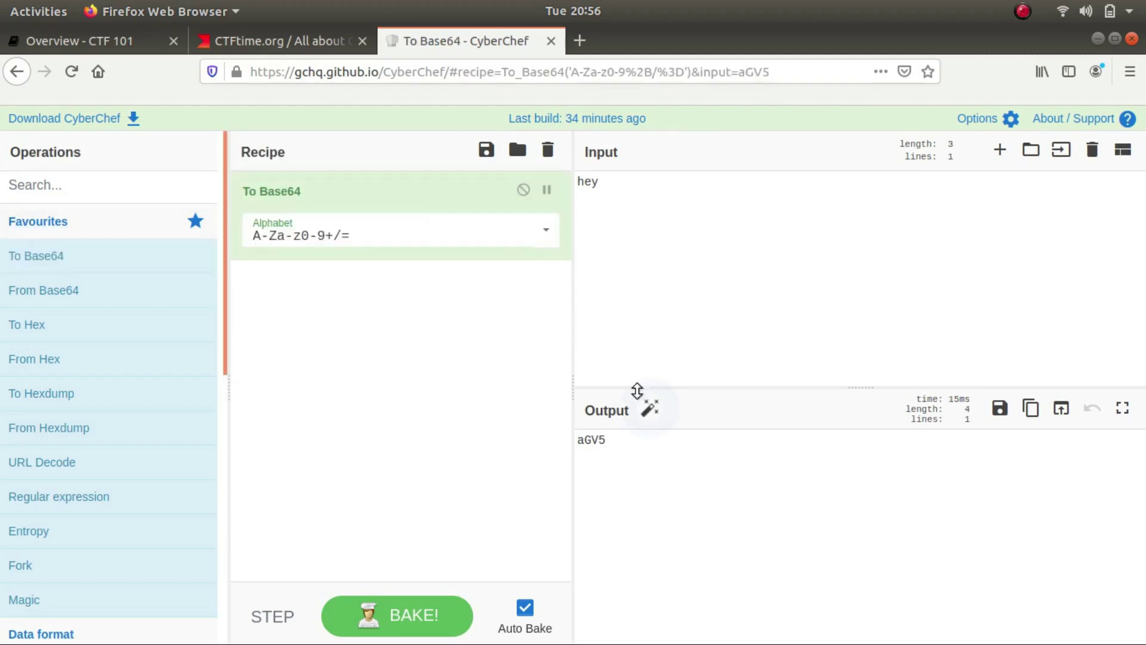
{"action": "left_click", "coordinate": [131, 183]}
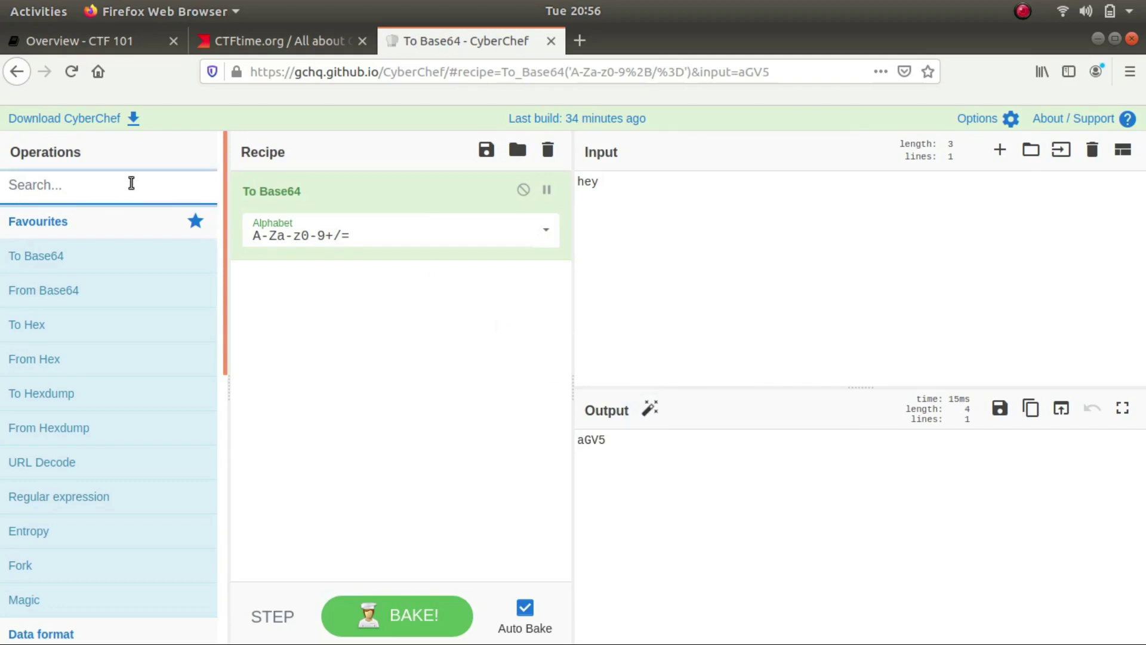
{"action": "type", "text": "base64"}
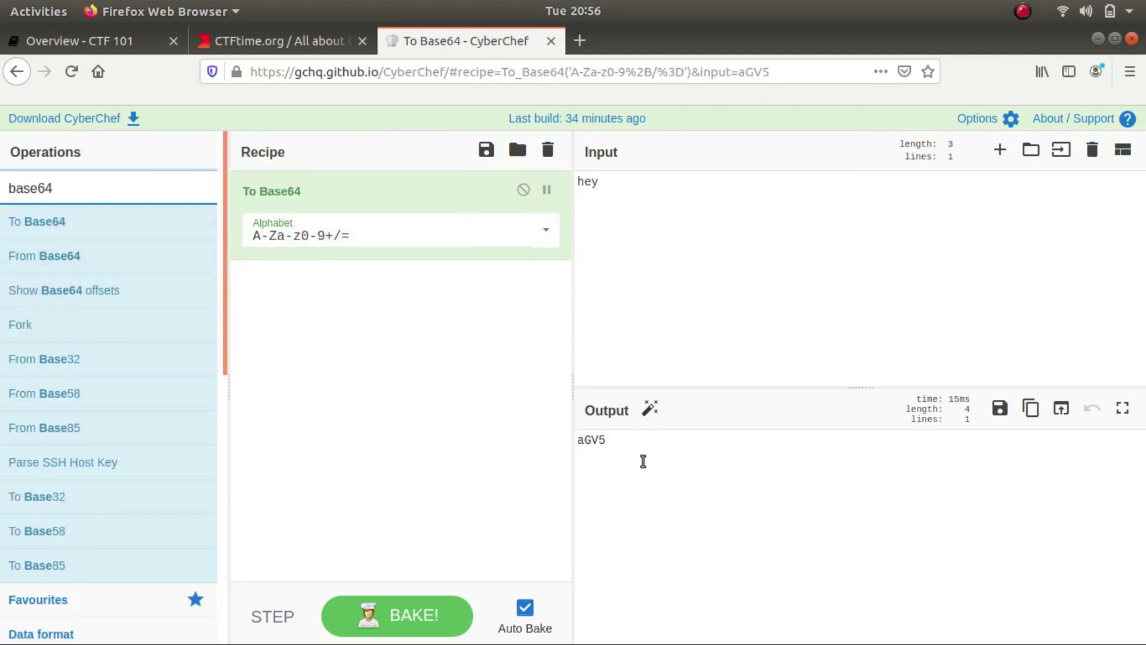
{"action": "mouse_move", "coordinate": [134, 253]}
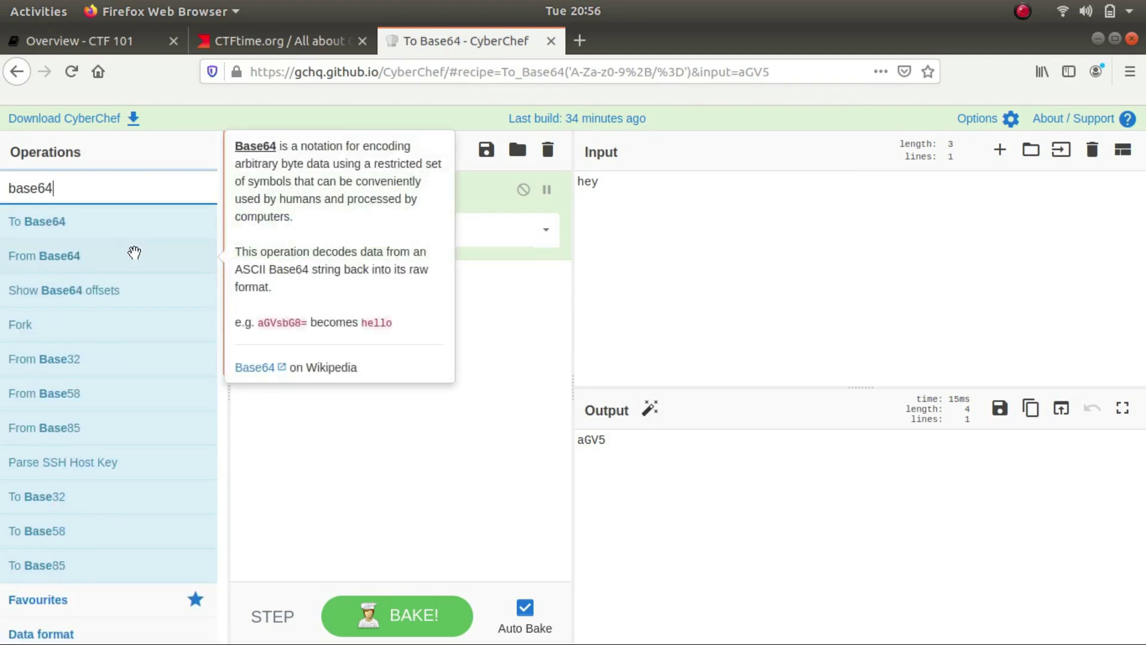
{"action": "left_click_drag", "start_coordinate": [135, 253], "coordinate": [388, 256]}
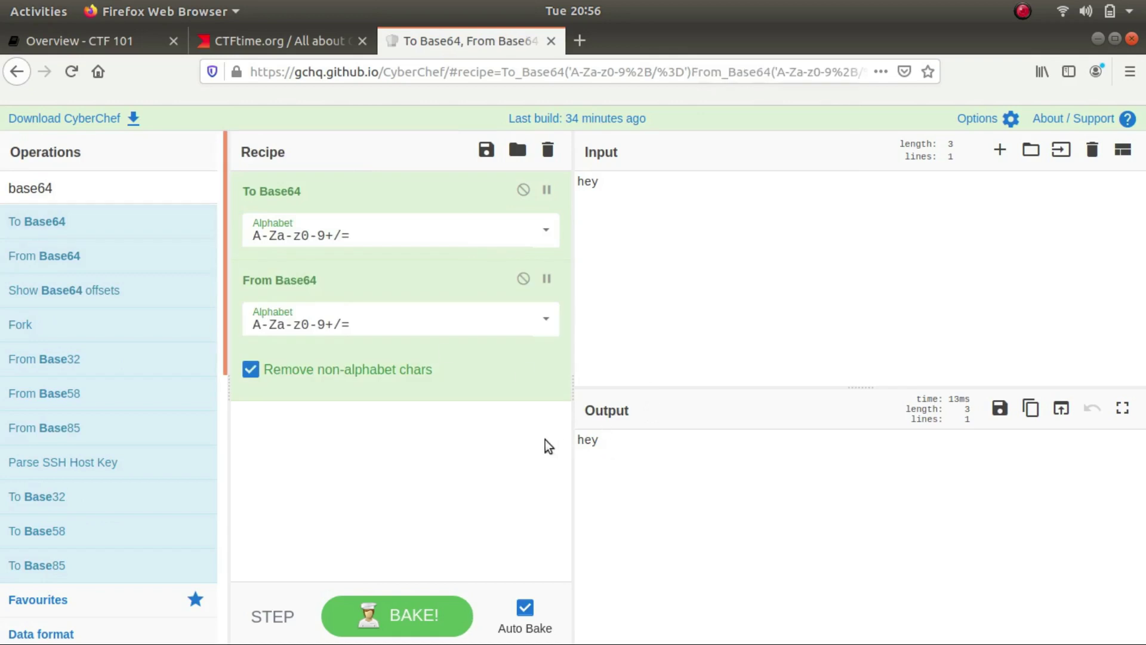
{"action": "triple_click", "coordinate": [138, 180]}
{"action": "key", "text": "BackSpace"}
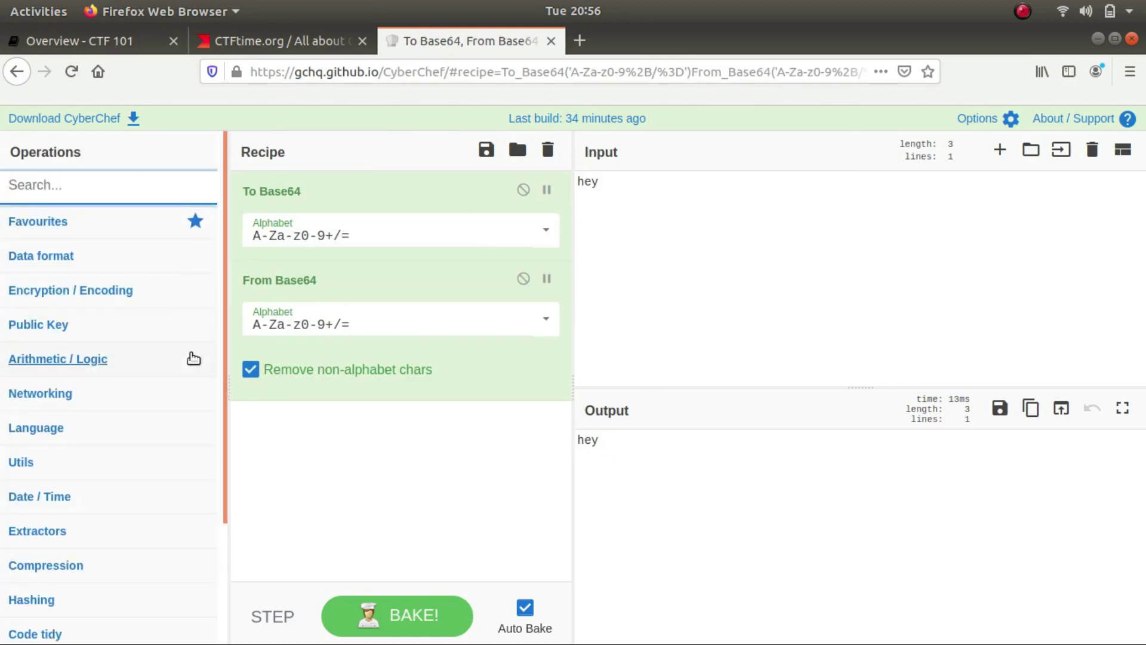
- Search CyberChef's operations for 'rot' and then 'hex', clearing each search afterwards
{"action": "scroll", "coordinate": [192, 372], "scroll_direction": "down", "scroll_amount": 3}
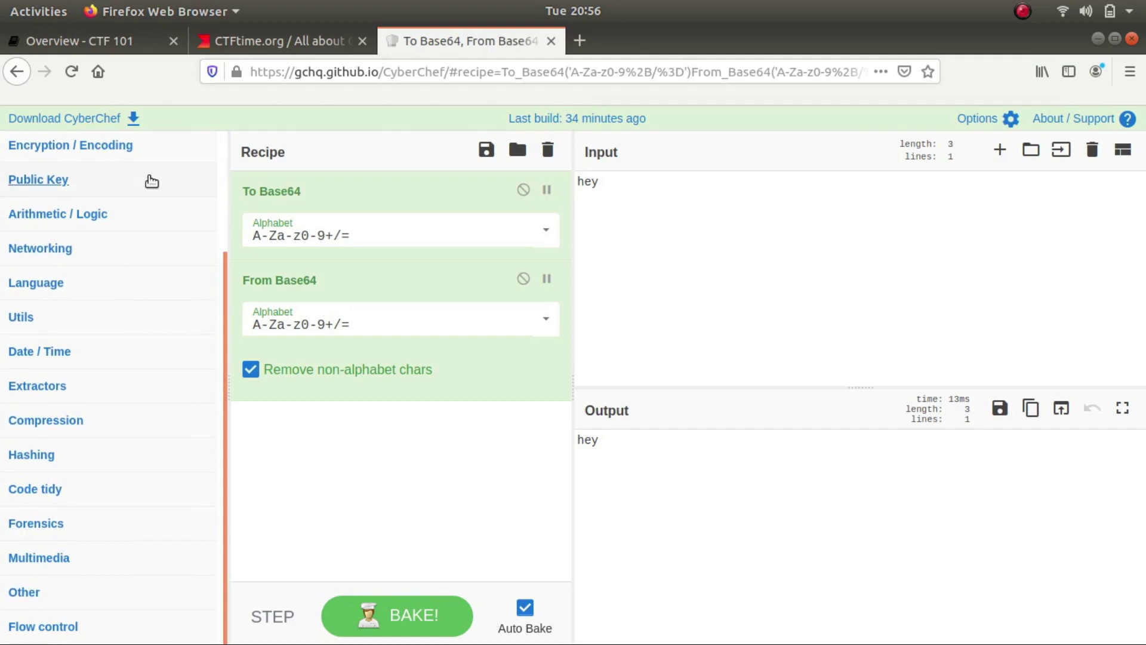
{"action": "scroll", "coordinate": [154, 179], "scroll_direction": "up", "scroll_amount": 3}
{"action": "type", "text": "rot"}
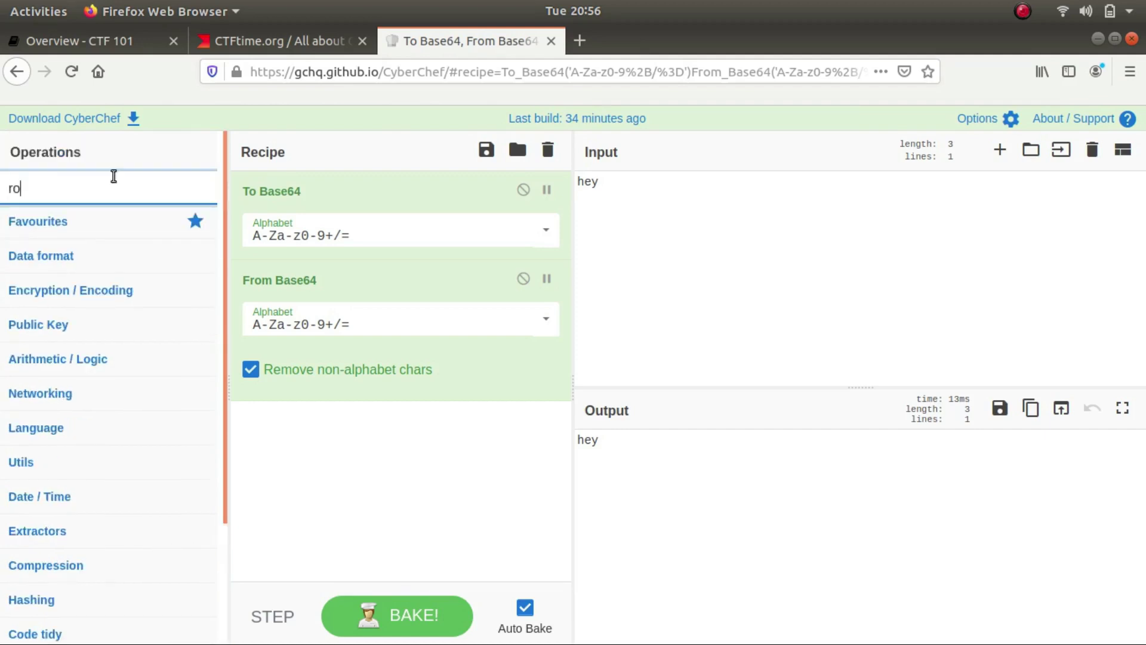
{"action": "key", "text": "BackSpace"}
{"action": "key", "text": "BackSpace"}
{"action": "key", "text": "BackSpace"}
{"action": "type", "text": "hex"}
{"action": "key", "text": "BackSpace"}
{"action": "key", "text": "BackSpace"}
{"action": "key", "text": "BackSpace"}
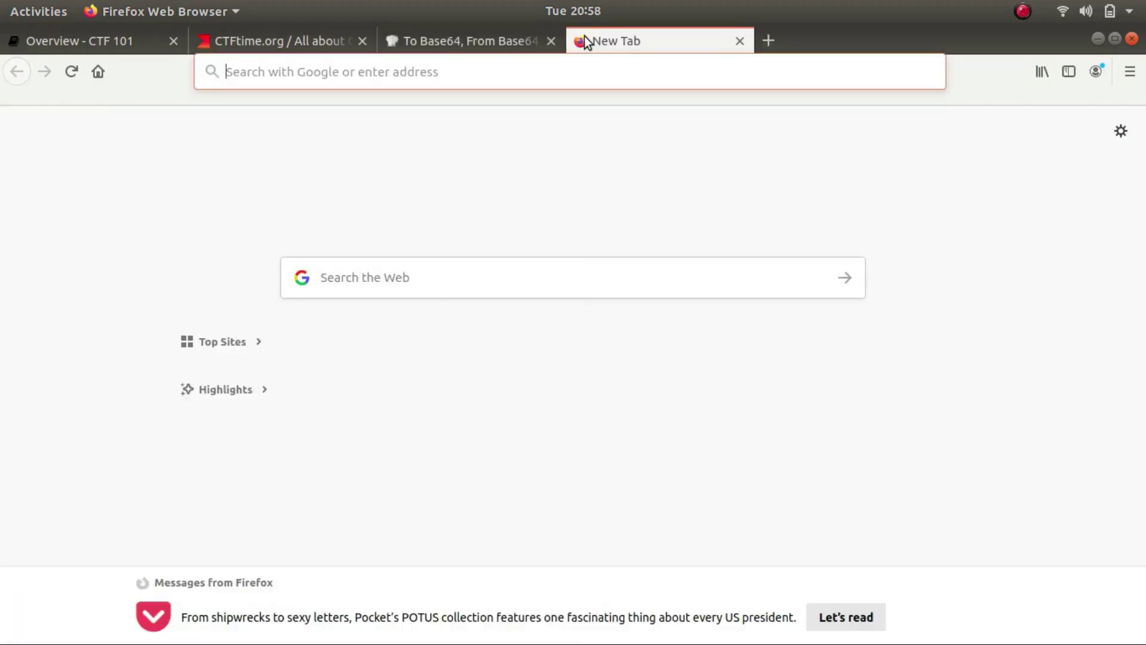
- Search 'cipher analyzer' and open Boxentriq's Cipher Identifier, selecting its ciphertext box
{"action": "type", "text": "ana"}
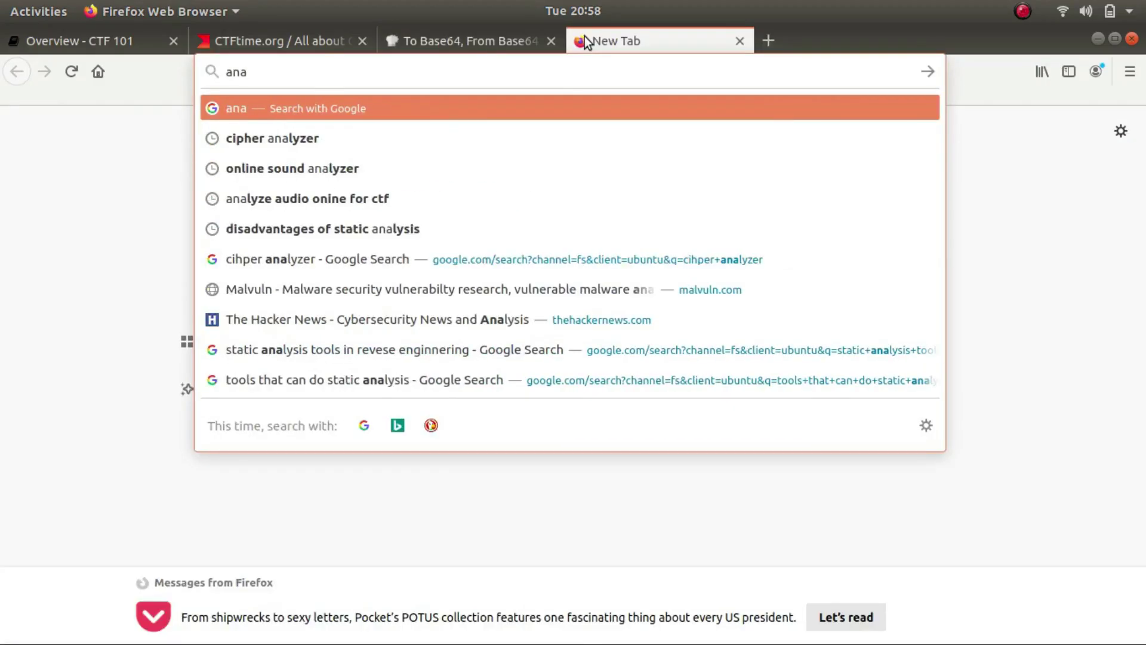
{"action": "key", "text": "Down"}
{"action": "key", "text": "Return"}
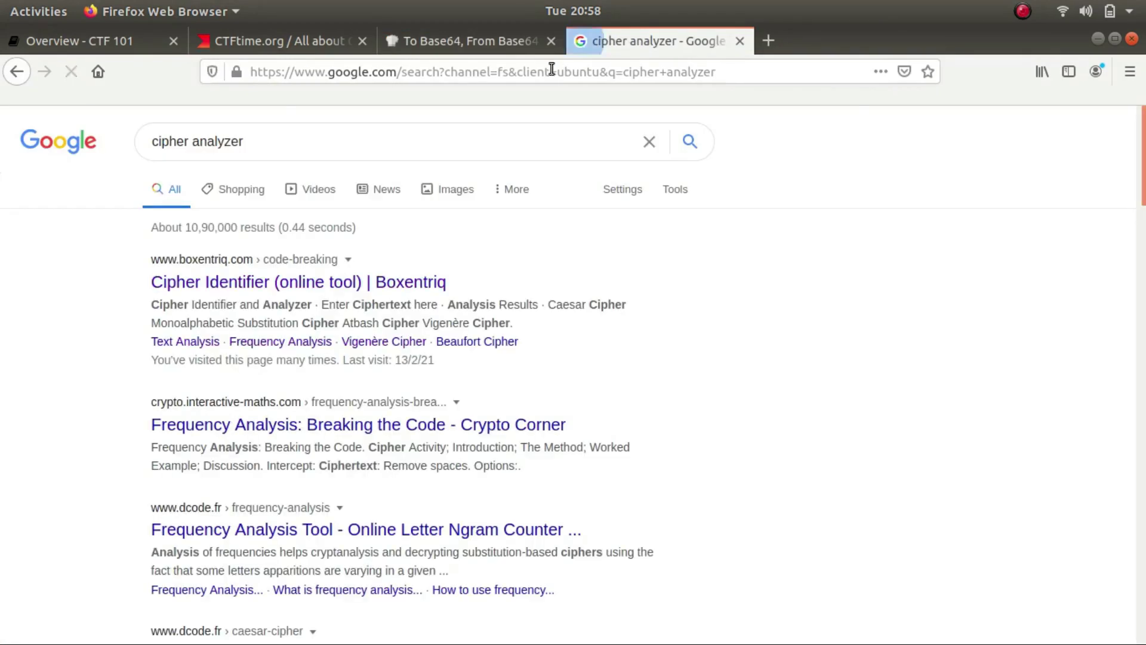
{"action": "left_click", "coordinate": [222, 282]}
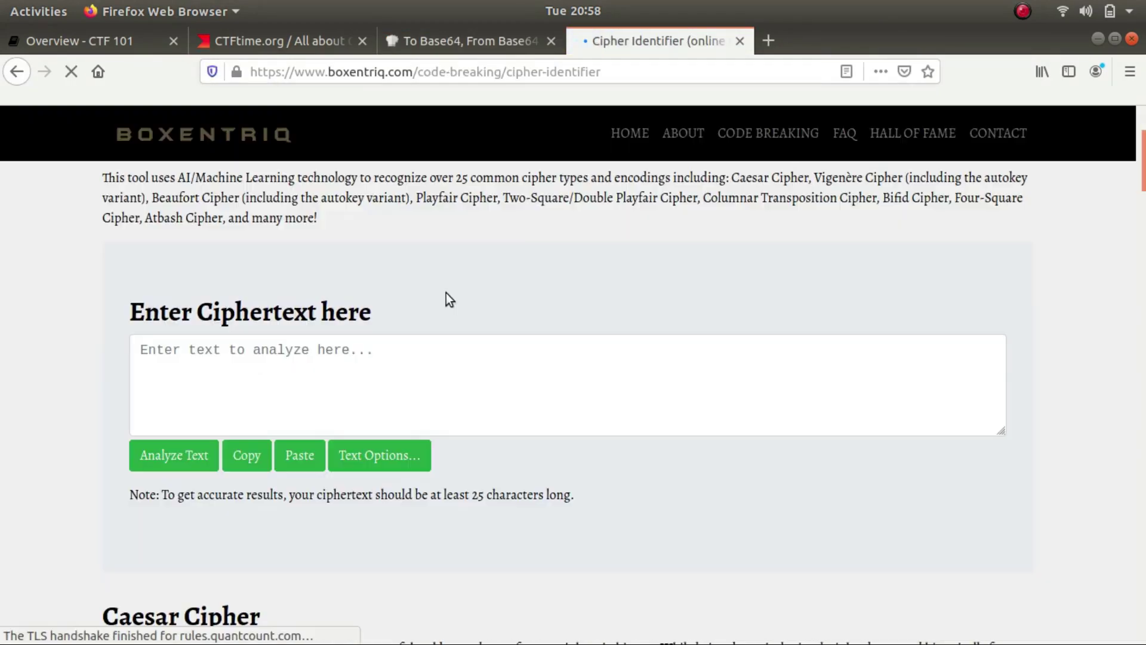
{"action": "scroll", "coordinate": [450, 289], "scroll_direction": "down", "scroll_amount": 1}
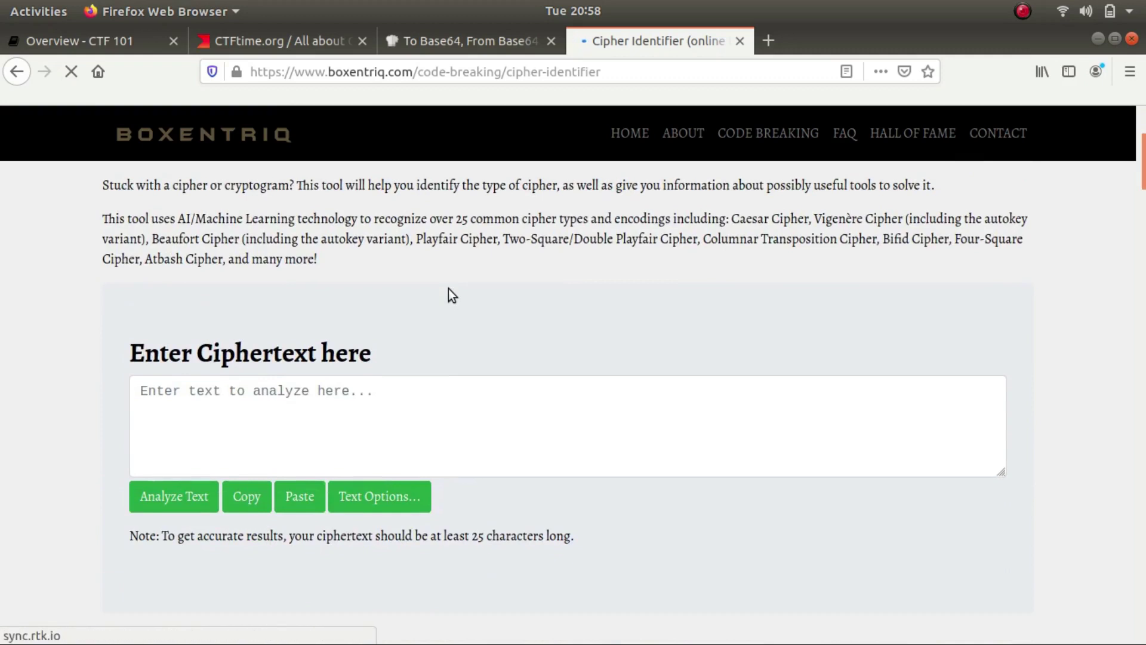
{"action": "left_click", "coordinate": [402, 404]}
{"action": "scroll", "coordinate": [218, 303], "scroll_direction": "down", "scroll_amount": 3}
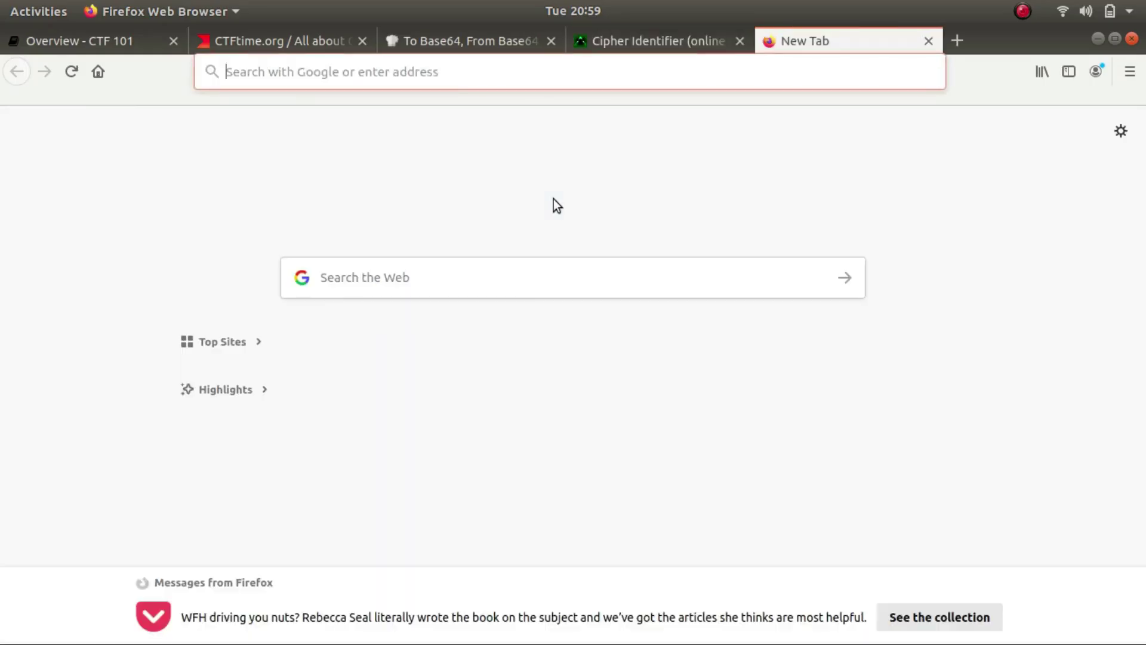
- Open crackstation.net from the 'cra' autocomplete, then switch back to the CyberChef tab
{"action": "type", "text": "crackstation.net"}
{"action": "key", "text": "Return"}
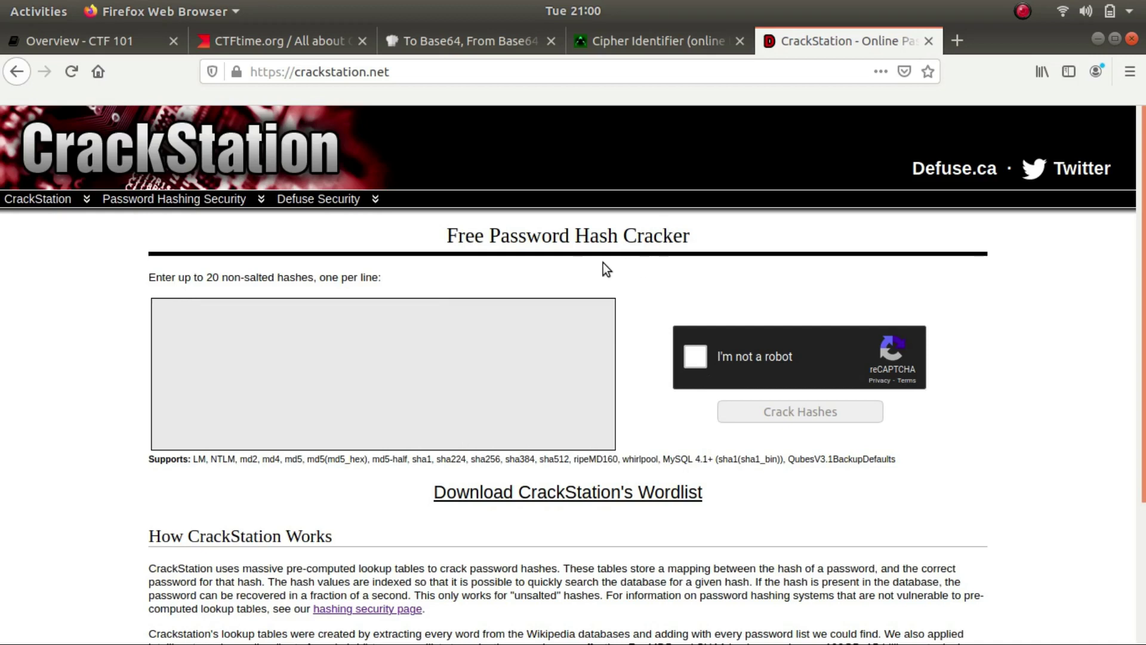
{"action": "key", "text": "alt+3"}
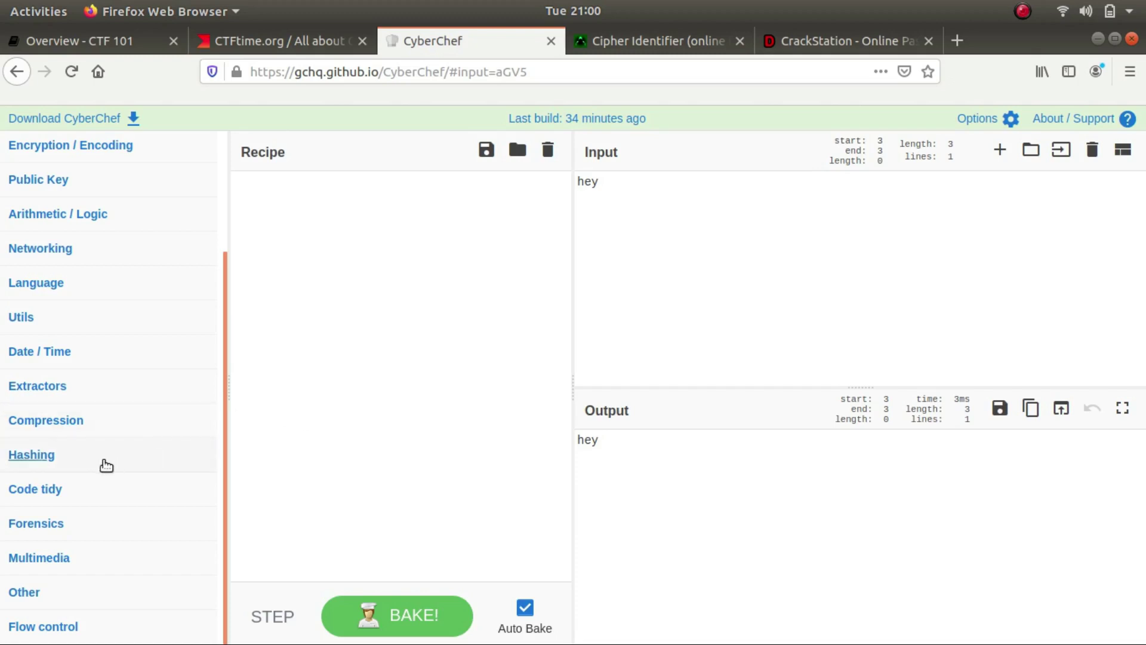
- Add MD5 from Hashing to the recipe and select the output hash 6057f13c496ecf7fd777ceb9e79ae285
{"action": "left_click", "coordinate": [65, 461]}
{"action": "scroll", "coordinate": [64, 464], "scroll_direction": "down", "scroll_amount": 3}
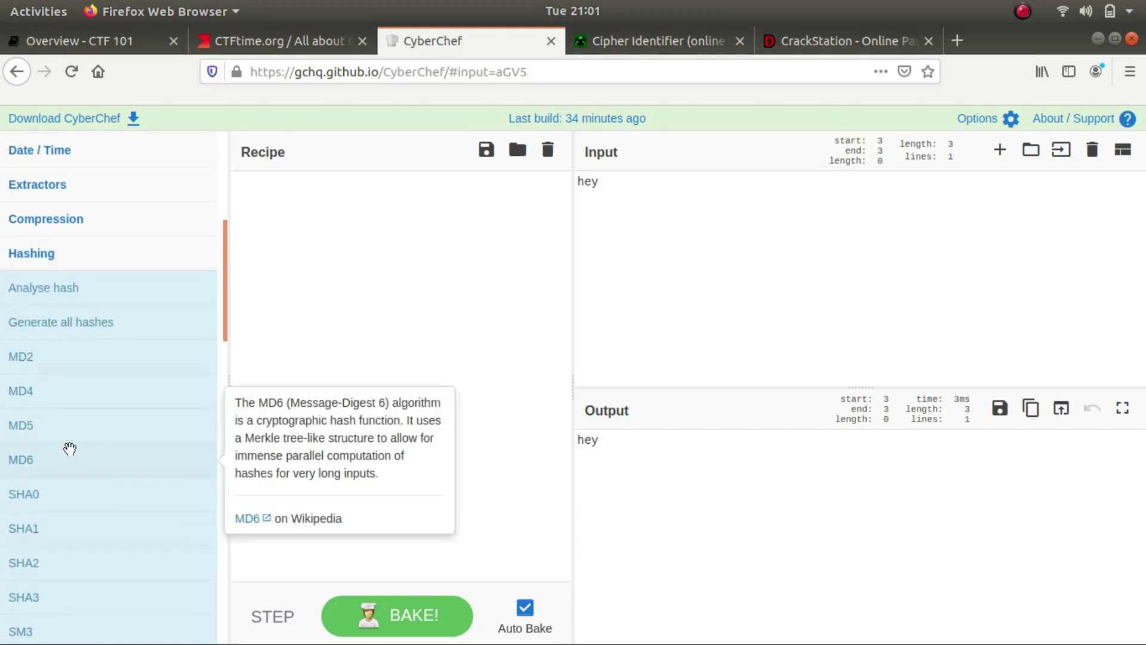
{"action": "left_click_drag", "start_coordinate": [78, 434], "coordinate": [332, 267]}
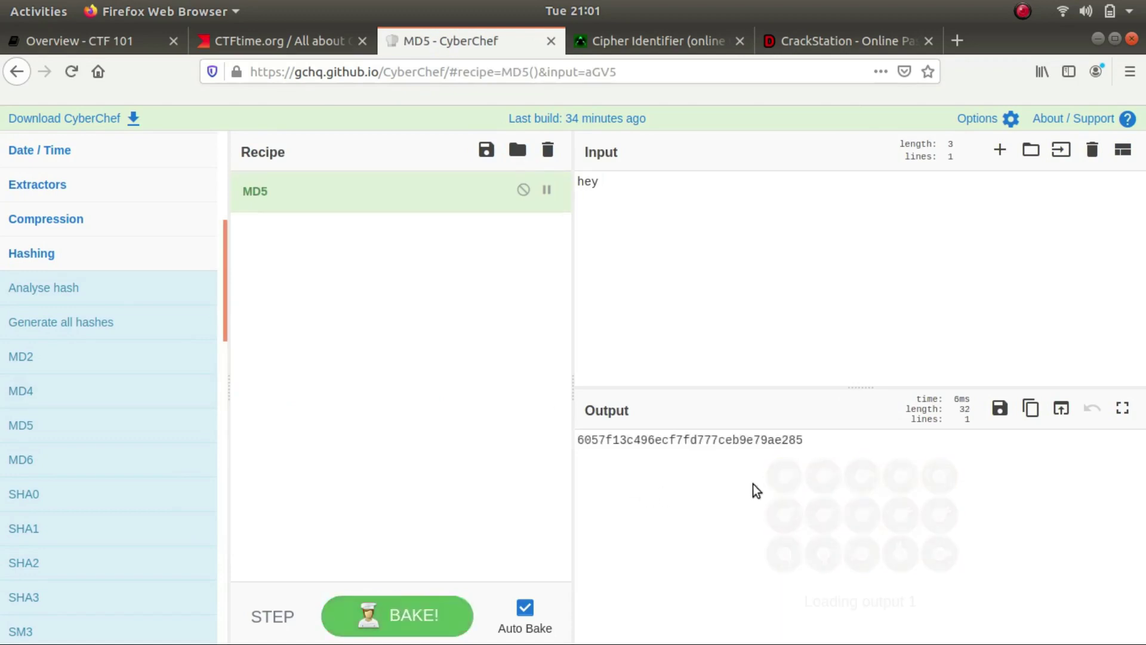
{"action": "left_click_drag", "start_coordinate": [851, 468], "coordinate": [550, 430]}
{"action": "key", "text": "ctrl+c"}
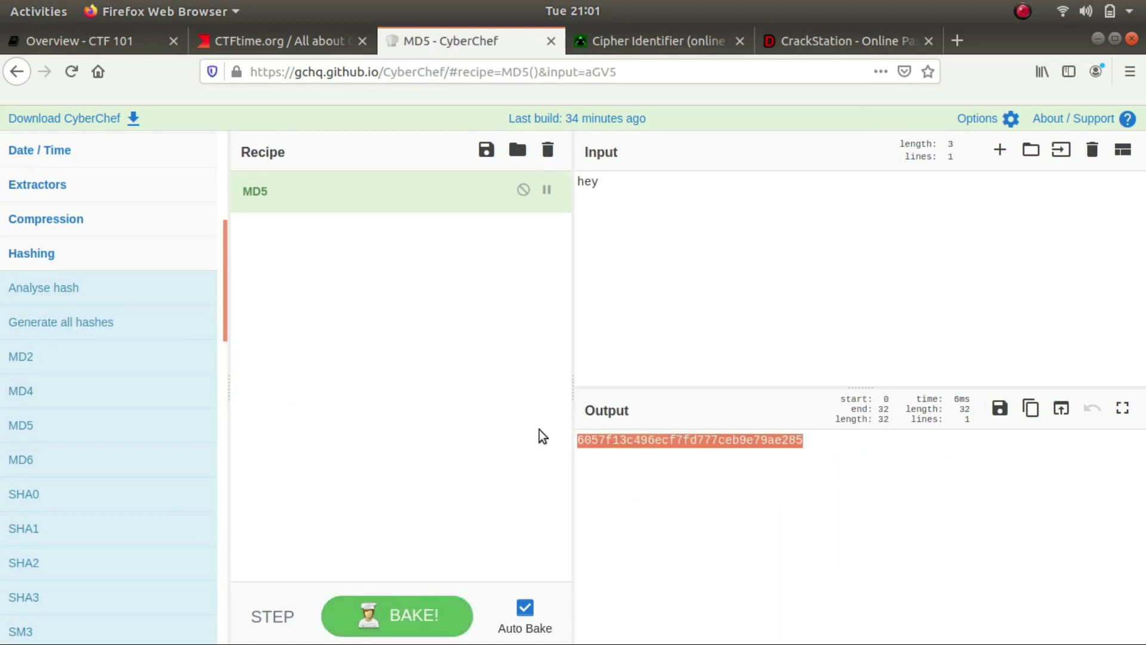
- Paste the MD5 hash into CrackStation, pass the robot check, and submit it for cracking
{"action": "left_click", "coordinate": [839, 42]}
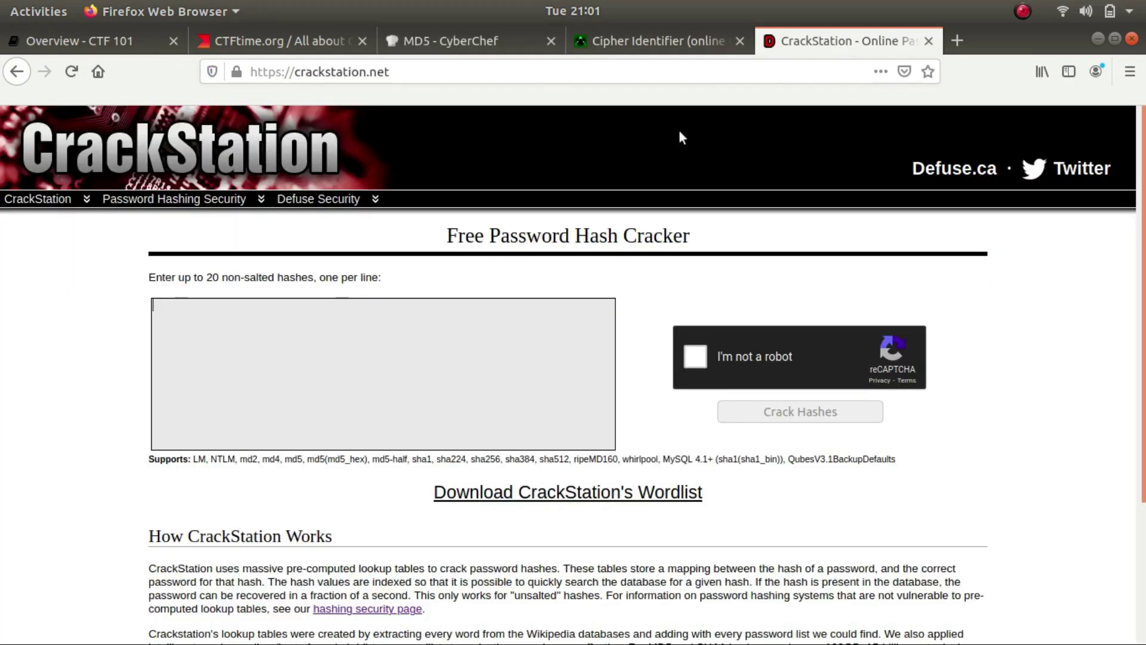
{"action": "key", "text": "ctrl+v"}
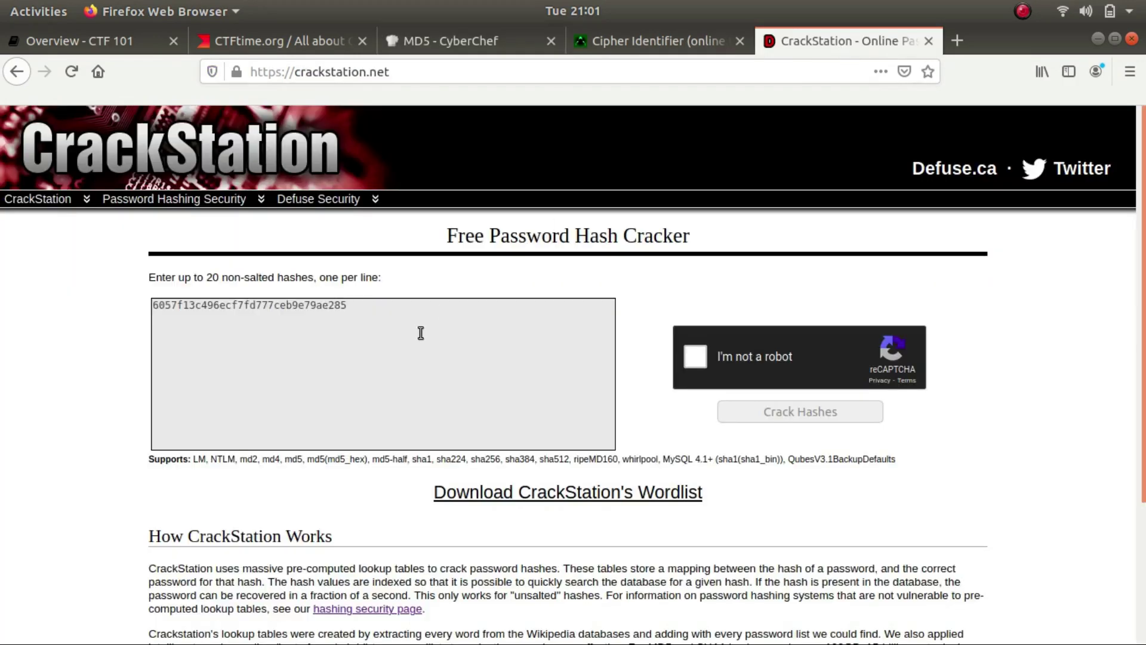
{"action": "left_click", "coordinate": [703, 354]}
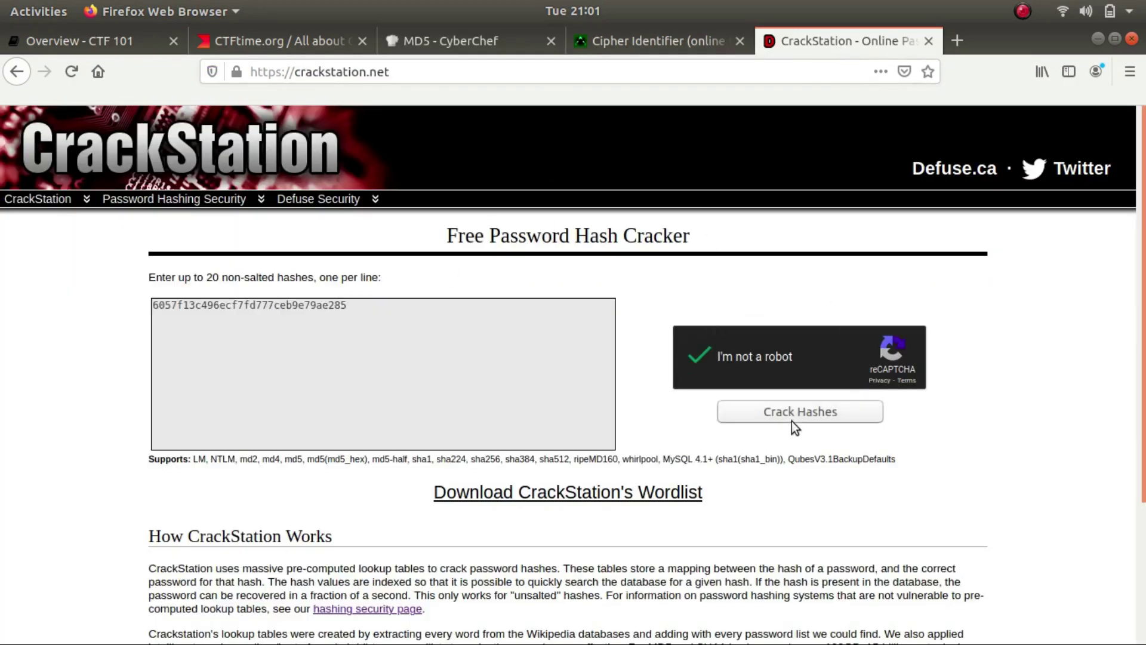
{"action": "left_click", "coordinate": [792, 420]}
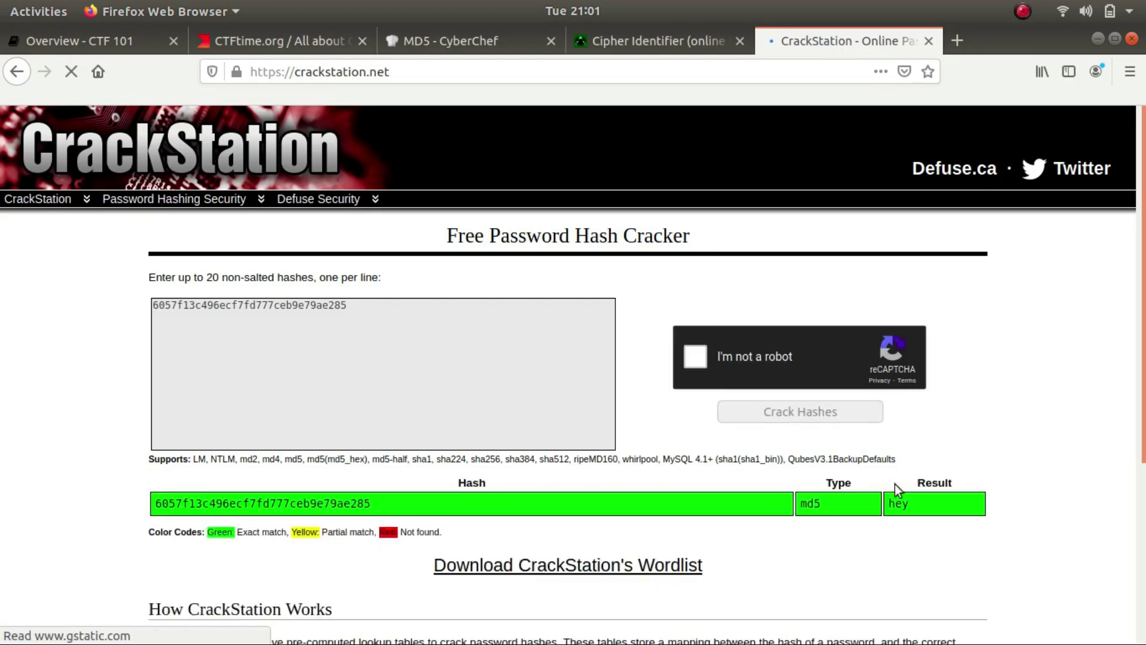
- Select the cracked result 'hey' and return to the MD5 CyberChef tab
{"action": "left_click_drag", "start_coordinate": [929, 505], "coordinate": [802, 506]}
{"action": "left_click", "coordinate": [841, 506]}
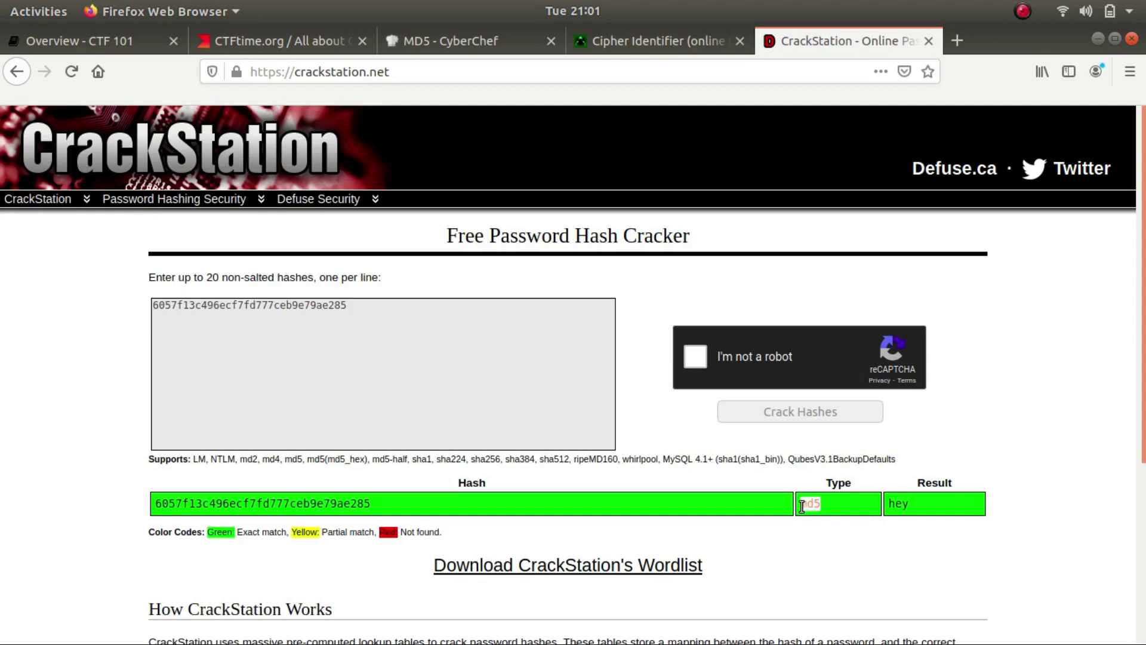
{"action": "left_click", "coordinate": [447, 47]}
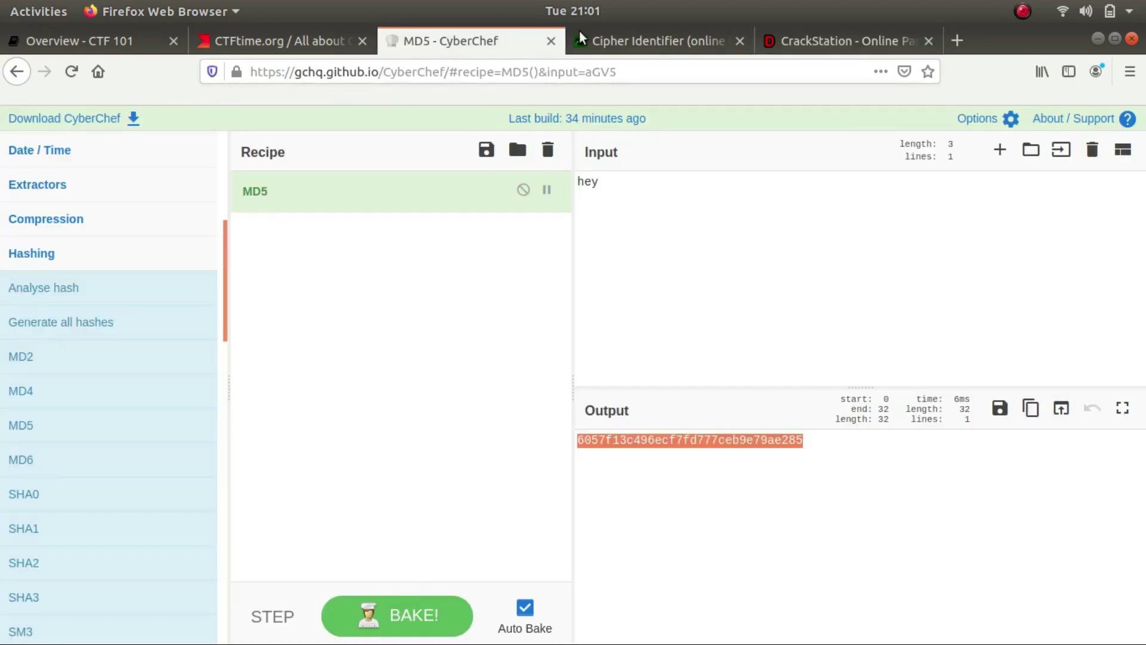